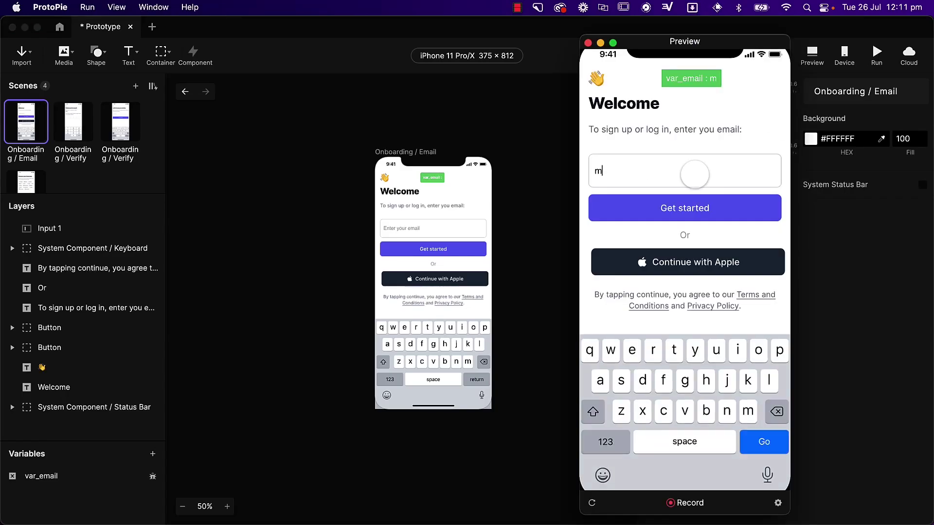
- Submit the typed email in the preview to reach the Code sent to email screen
{"action": "key", "text": "Return"}
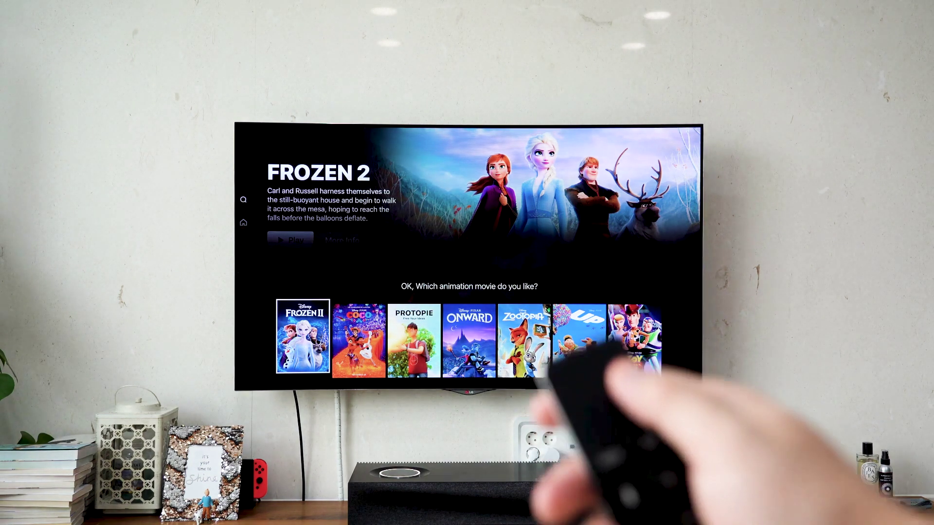
- Move the TV selection right from Frozen II, past Coco, onto Protopie
{"action": "key", "text": "Right"}
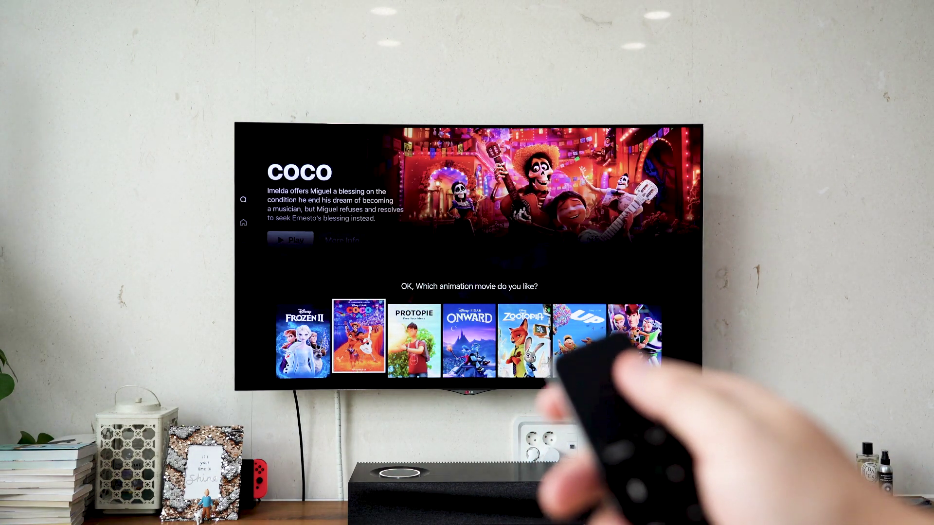
{"action": "key", "text": "Right"}
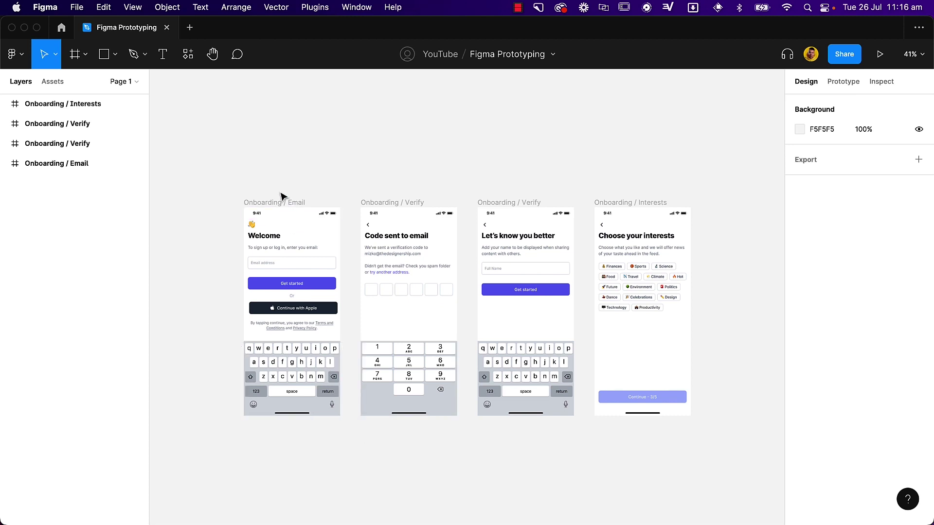
- Connect the Email screen's Get started button to the Onboarding / Verify frame as an instant navigation
{"action": "left_click", "coordinate": [309, 285]}
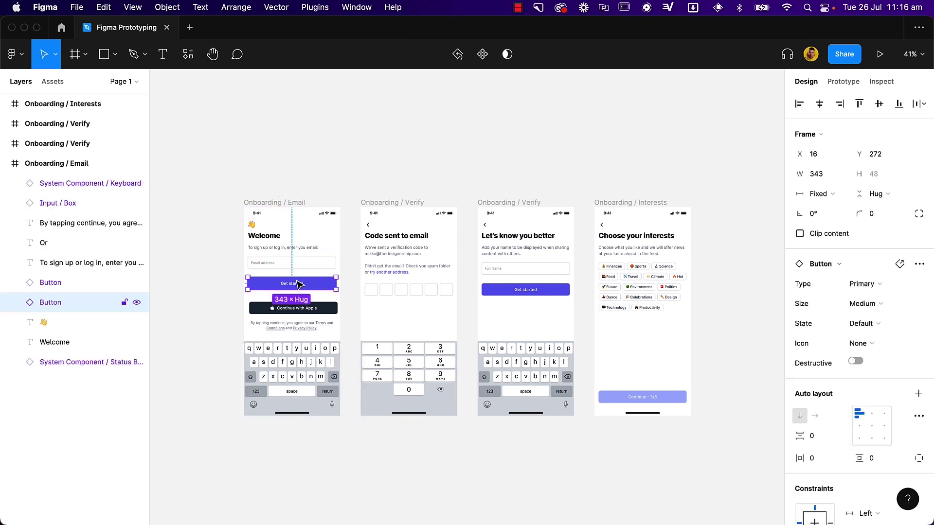
{"action": "left_click", "coordinate": [846, 85]}
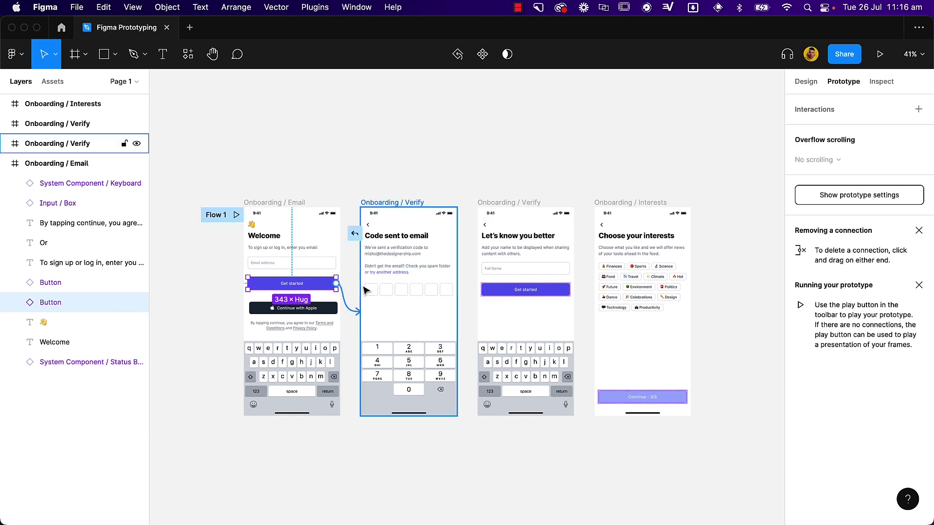
{"action": "left_click_drag", "start_coordinate": [366, 290], "coordinate": [369, 291]}
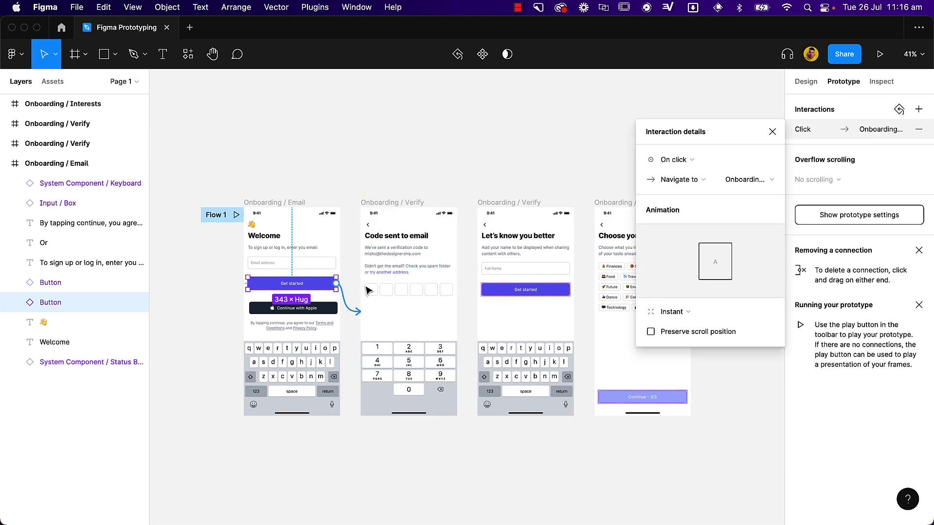
{"action": "left_click", "coordinate": [385, 196]}
{"action": "scroll", "coordinate": [388, 190], "scroll_direction": "right", "scroll_amount": 1}
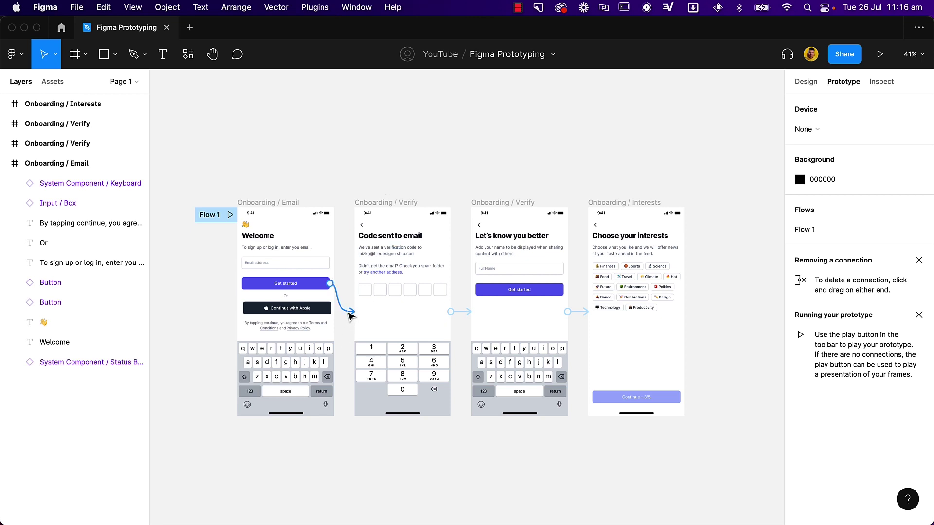
{"action": "left_click_drag", "start_coordinate": [349, 316], "coordinate": [353, 317]}
{"action": "left_click", "coordinate": [347, 350]}
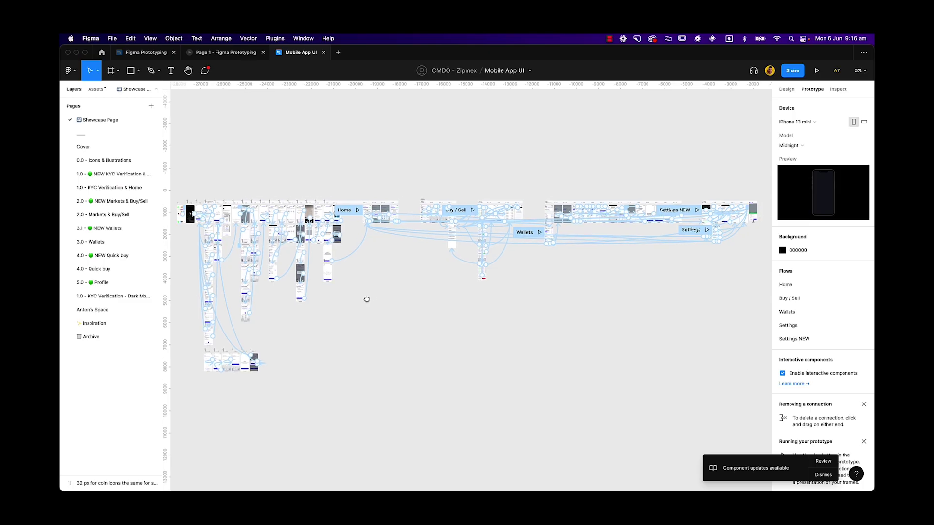
- Scroll across the Mobile App UI canvas to view its Home, Buy / Sell, Wallets and Settings flows
{"action": "scroll", "coordinate": [504, 294], "scroll_direction": "right", "scroll_amount": 10}
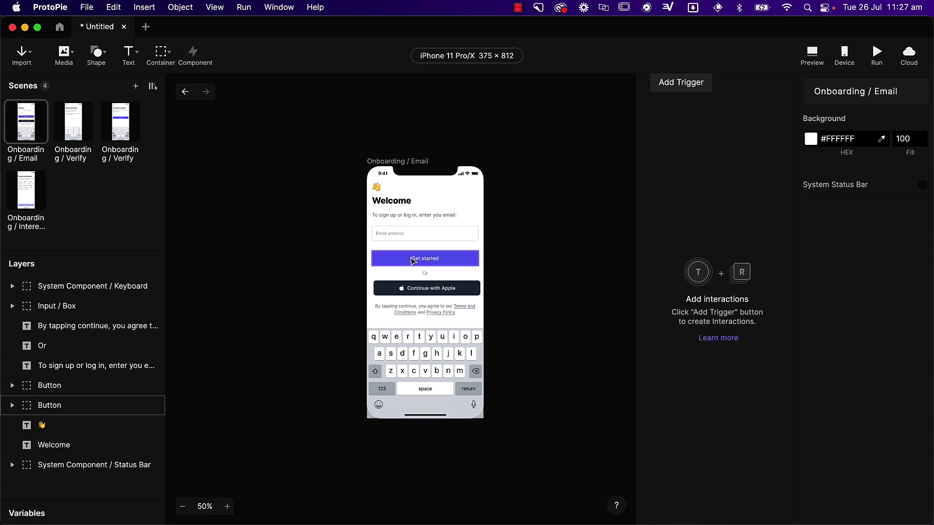
- On the Onboarding / Email scene, give the Get started button a Tap trigger with a Jump response
{"action": "left_click", "coordinate": [71, 134]}
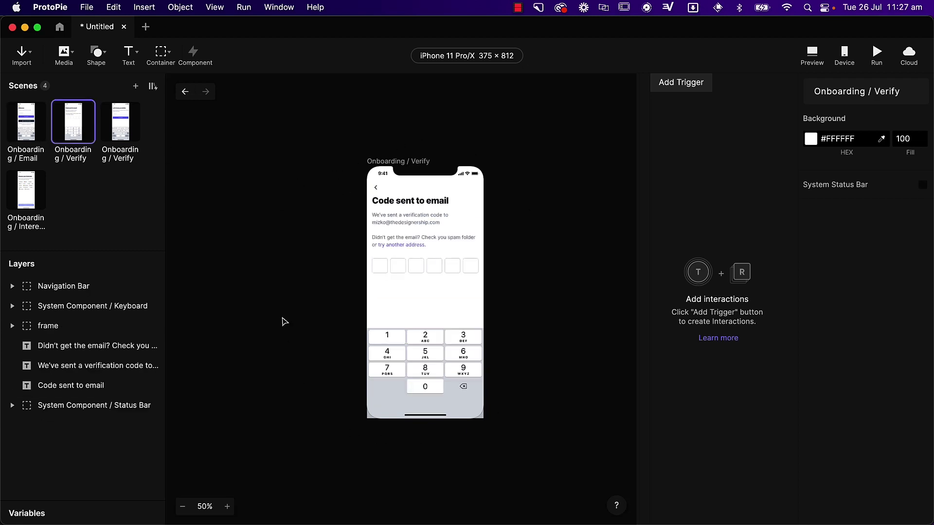
{"action": "left_click", "coordinate": [34, 125]}
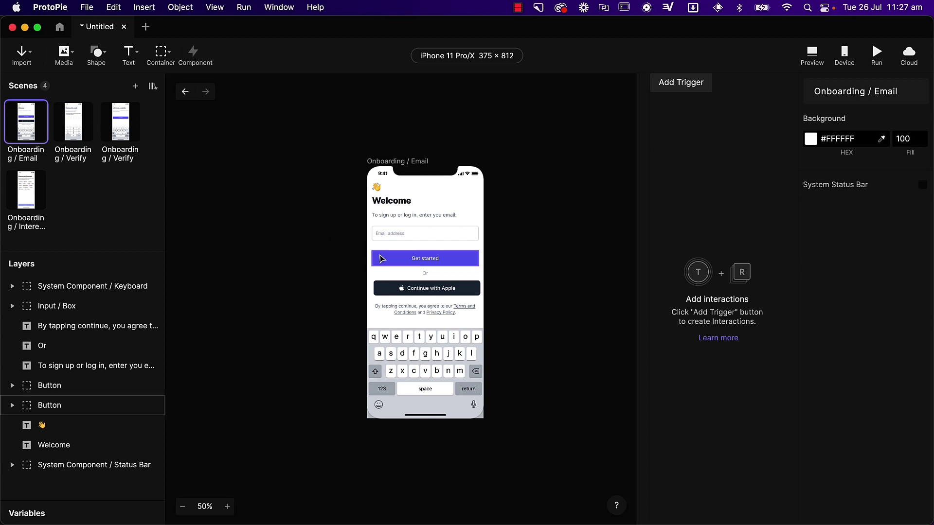
{"action": "left_click", "coordinate": [385, 259]}
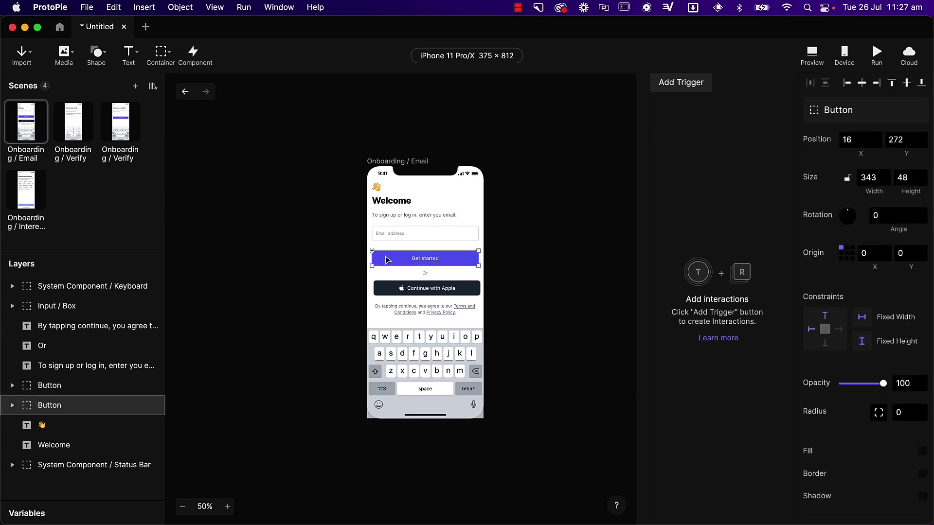
{"action": "left_click", "coordinate": [698, 85]}
{"action": "left_click", "coordinate": [673, 119]}
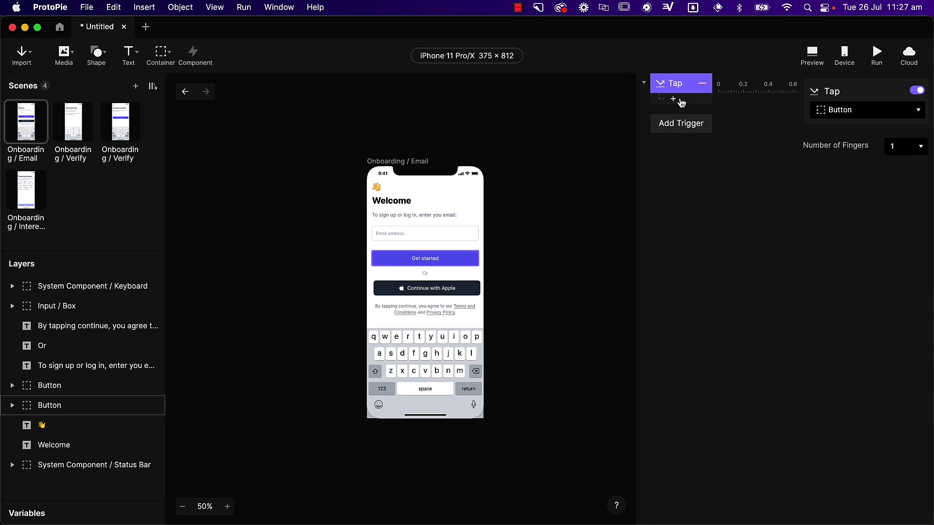
{"action": "left_click", "coordinate": [679, 100]}
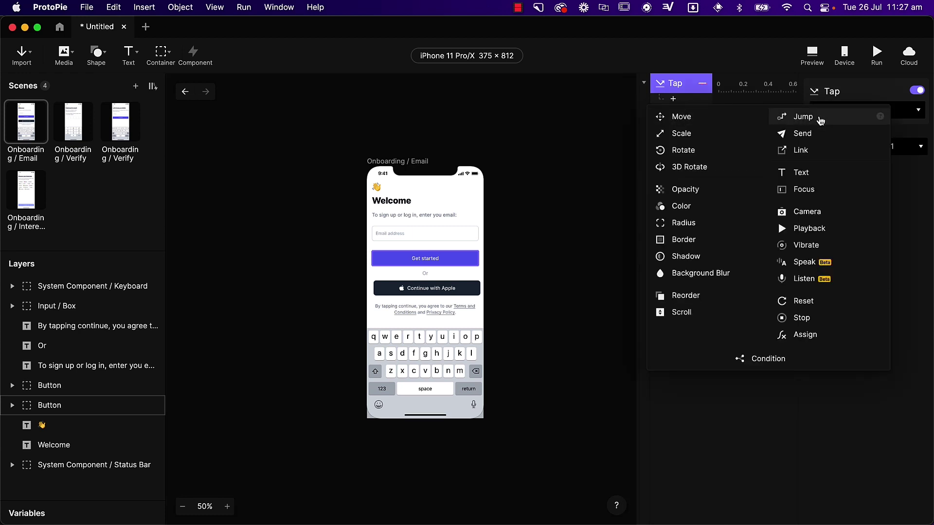
{"action": "left_click", "coordinate": [821, 120]}
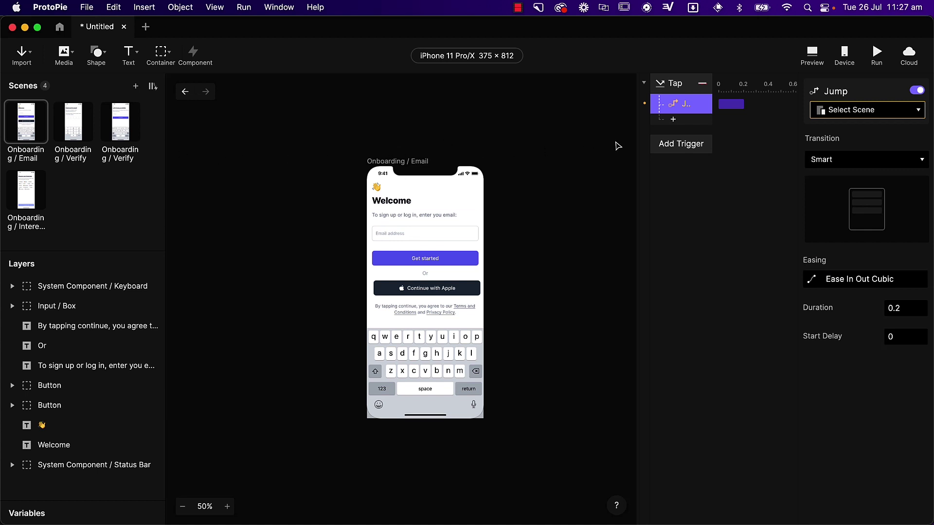
- Set the Jump's destination scene to Onboarding / Verify
{"action": "left_click", "coordinate": [870, 114]}
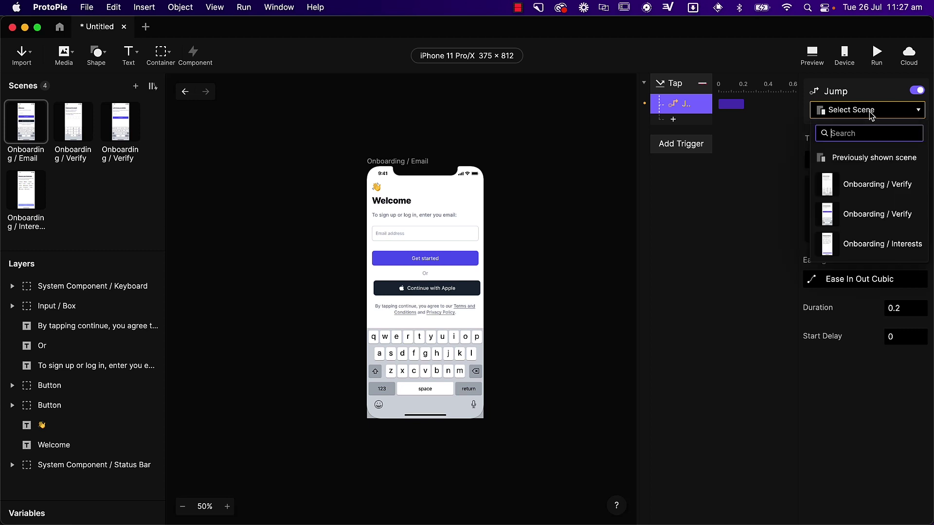
{"action": "left_click", "coordinate": [875, 190]}
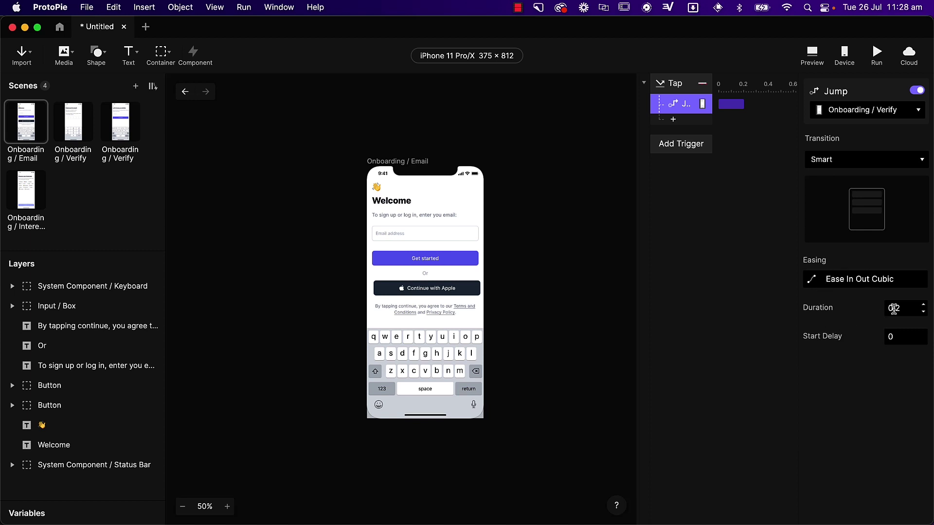
{"action": "left_click", "coordinate": [544, 238]}
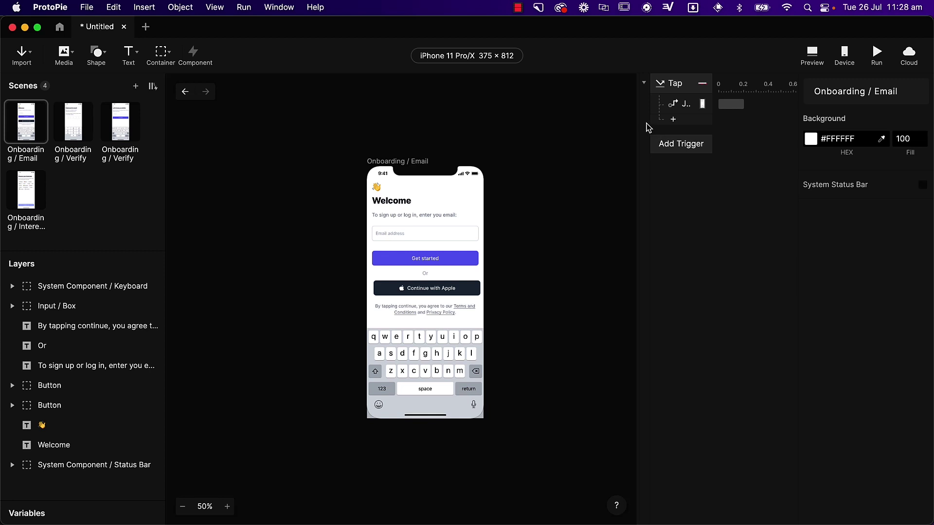
{"action": "left_click", "coordinate": [673, 120]}
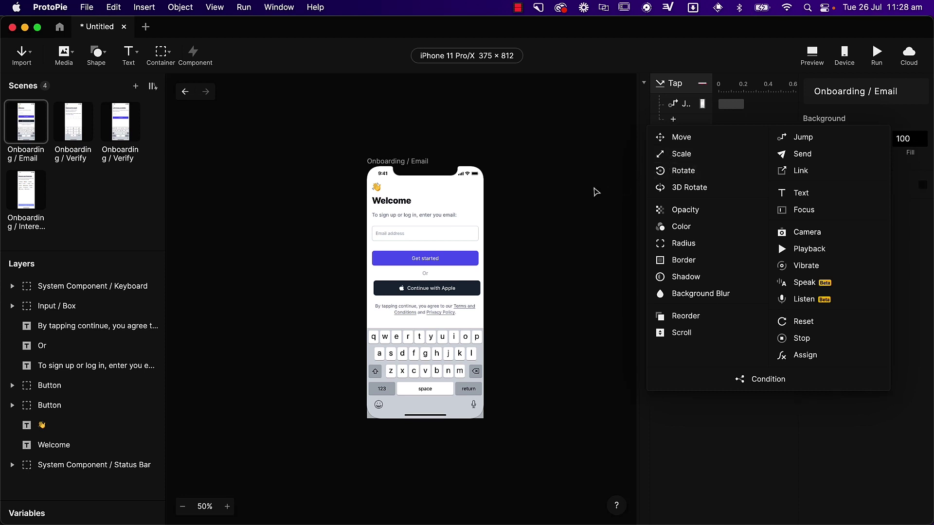
{"action": "left_click", "coordinate": [595, 192]}
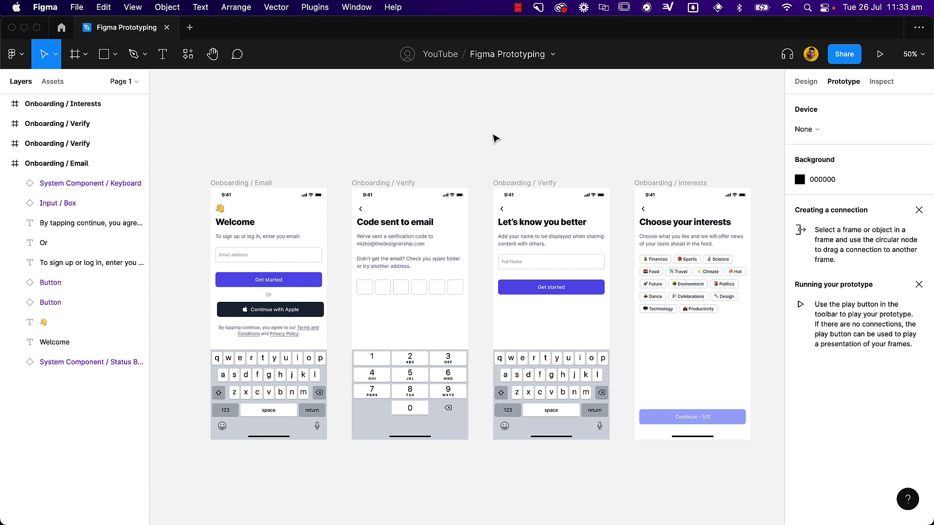
- Duplicate the Onboarding / Email frame to create a second Welcome frame
{"action": "left_click_drag", "start_coordinate": [285, 146], "coordinate": [502, 141]}
{"action": "left_click", "coordinate": [459, 179]}
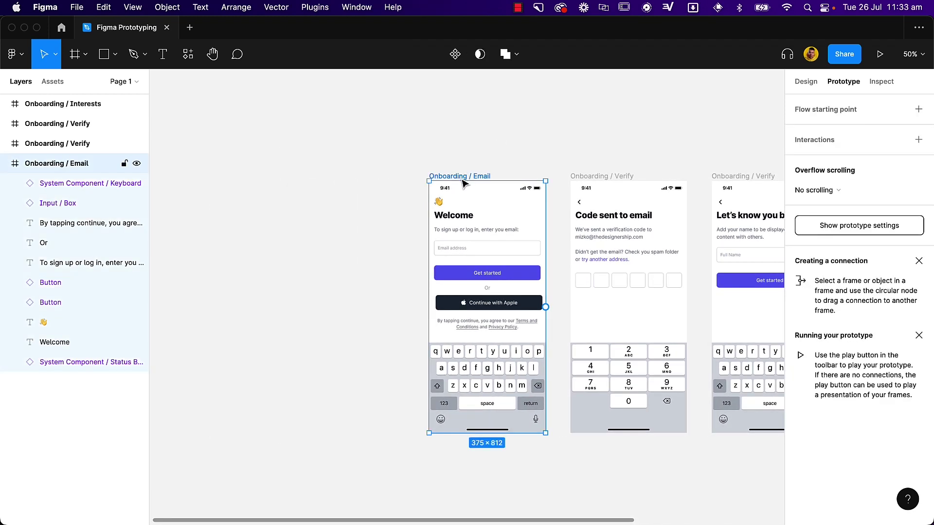
{"action": "key", "text": "Escape"}
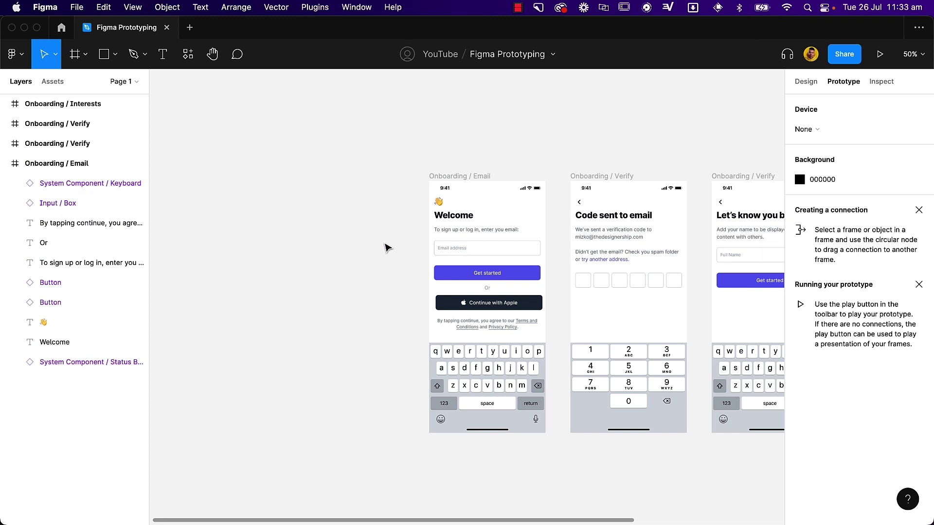
{"action": "left_click", "coordinate": [430, 212]}
{"action": "left_click_drag", "start_coordinate": [516, 237], "coordinate": [379, 237]}
- Replace the second frame's email placeholder text with a sample email address
{"action": "left_click", "coordinate": [389, 113]}
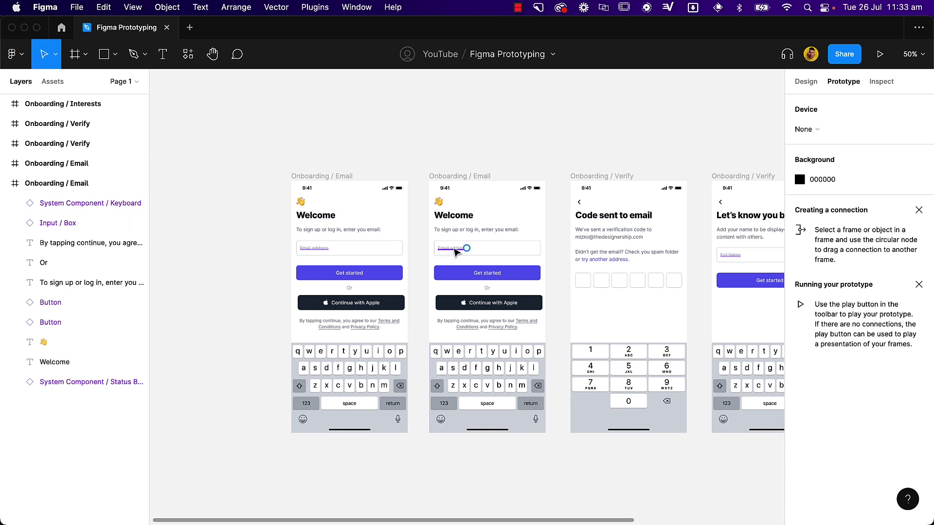
{"action": "left_click", "coordinate": [454, 249]}
{"action": "double_click", "coordinate": [456, 250]}
{"action": "double_click", "coordinate": [454, 249]}
{"action": "double_click", "coordinate": [454, 247]}
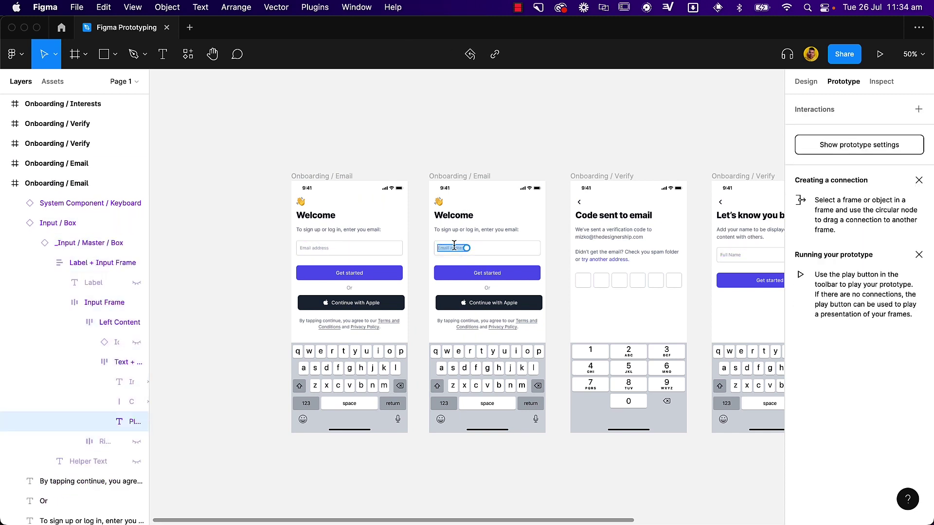
{"action": "key", "text": "Escape"}
- Set the email text's fill colour to dark 2A2D34
{"action": "left_click", "coordinate": [805, 81]}
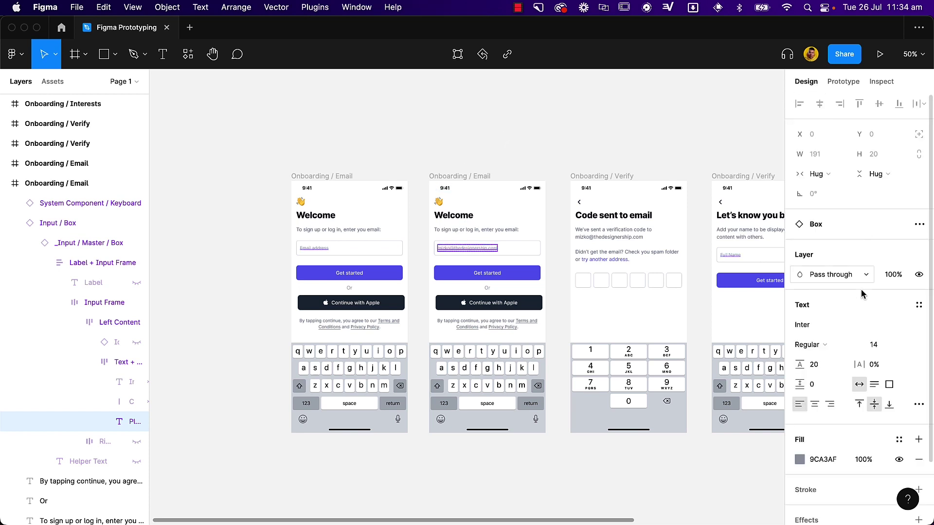
{"action": "left_click", "coordinate": [799, 459]}
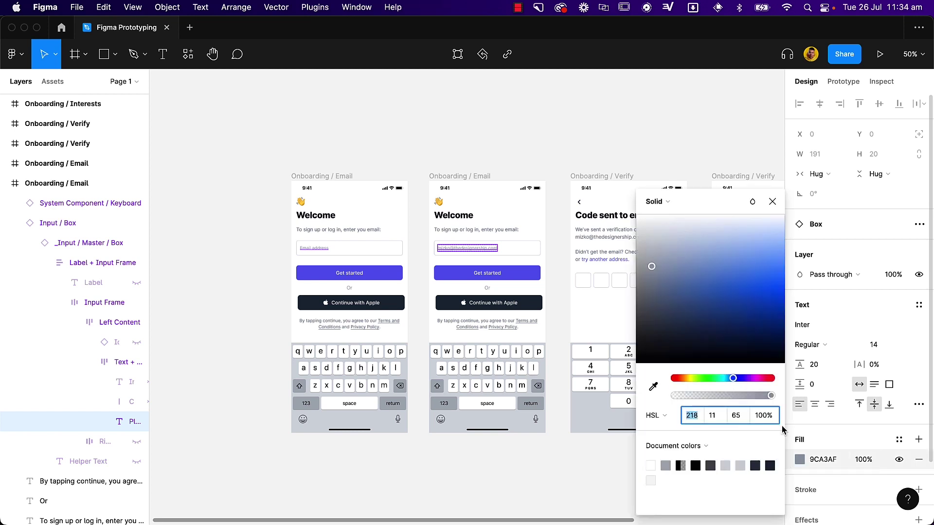
{"action": "left_click_drag", "start_coordinate": [657, 326], "coordinate": [652, 336]}
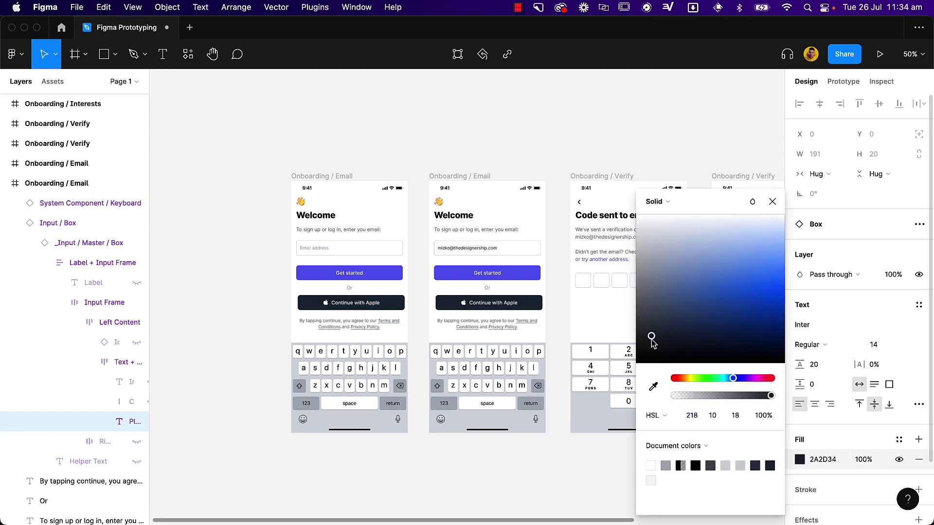
{"action": "left_click", "coordinate": [570, 483]}
{"action": "left_click", "coordinate": [843, 81]}
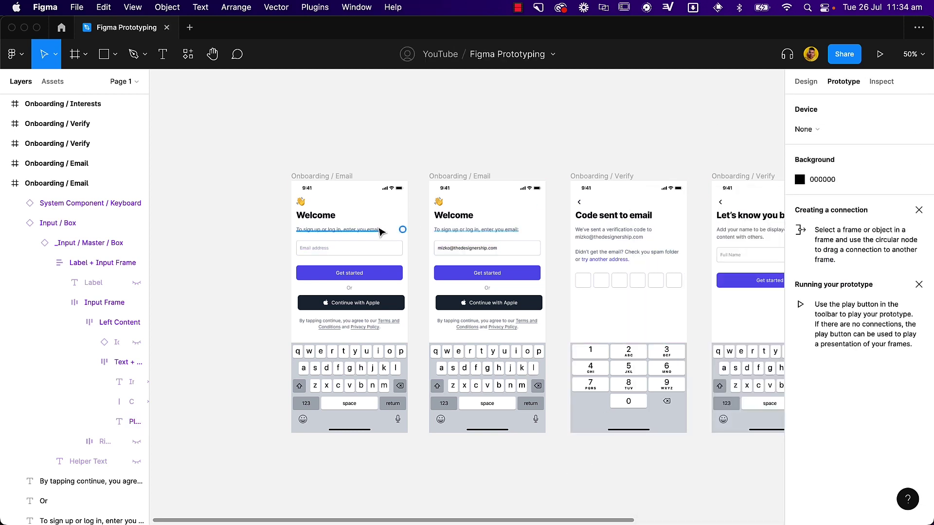
- Connect the first Onboarding / Email frame to the filled-in second frame
{"action": "left_click", "coordinate": [317, 176]}
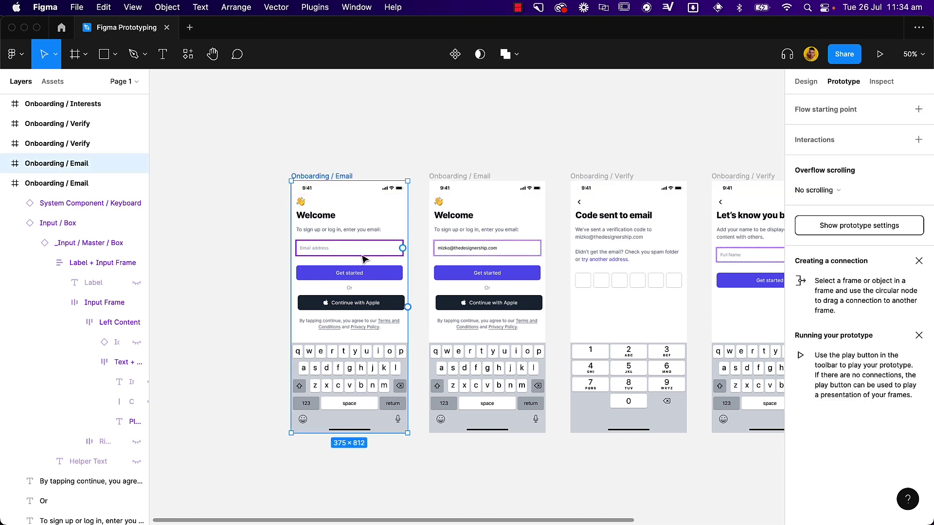
{"action": "left_click_drag", "start_coordinate": [408, 307], "coordinate": [434, 312]}
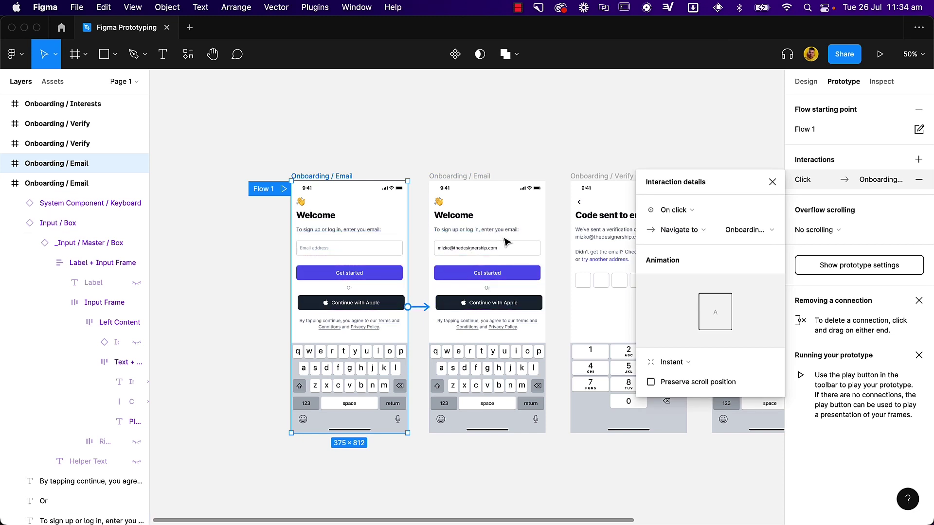
{"action": "left_click", "coordinate": [504, 242]}
- Link the second frame's Get started button to the Verify screen with a Slide in transition
{"action": "left_click", "coordinate": [486, 273]}
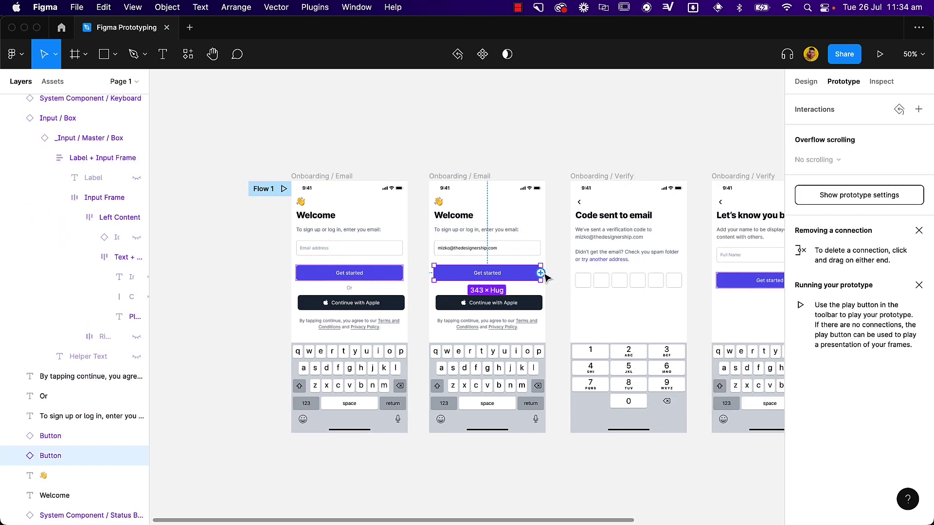
{"action": "left_click_drag", "start_coordinate": [541, 274], "coordinate": [579, 292]}
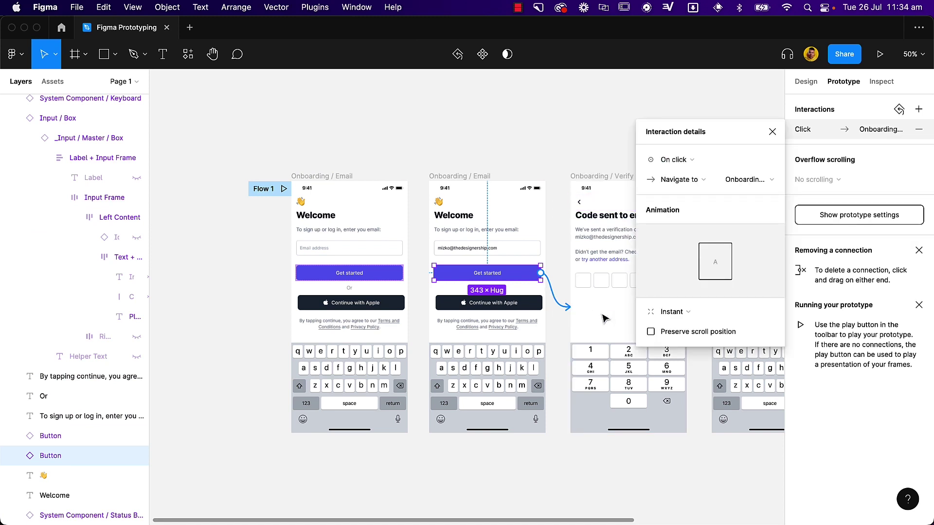
{"action": "left_click", "coordinate": [689, 312]}
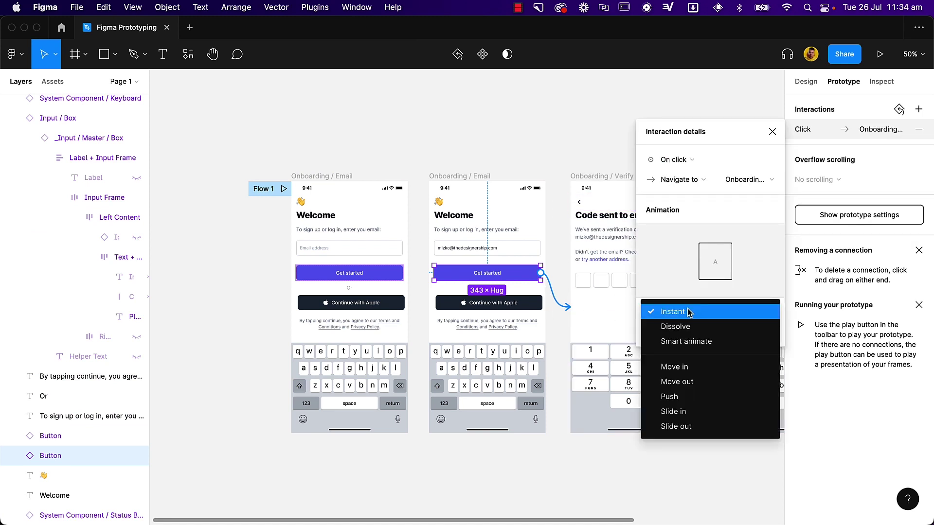
{"action": "left_click", "coordinate": [716, 415]}
{"action": "left_click", "coordinate": [727, 133]}
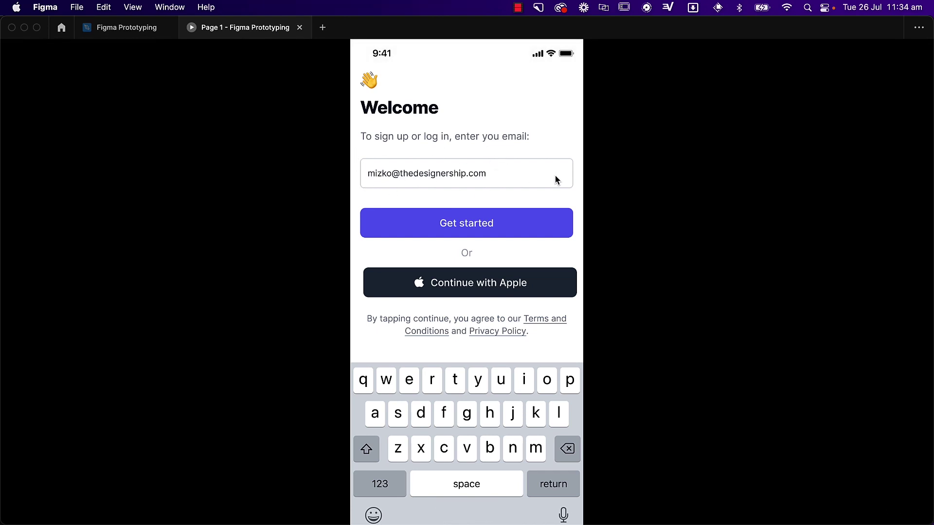
- In the playing prototype, click Get started to move from Welcome to the Code sent to email screen
{"action": "left_click", "coordinate": [540, 226]}
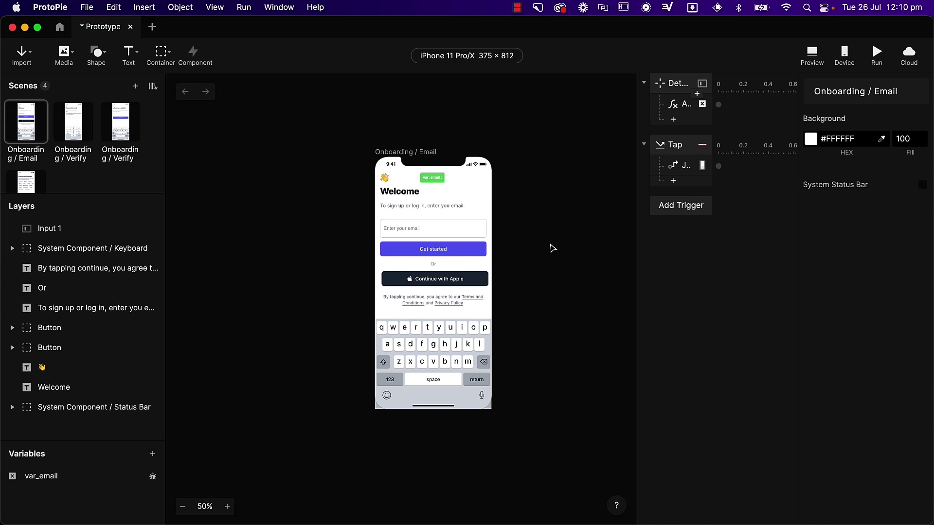
{"action": "left_click", "coordinate": [397, 233]}
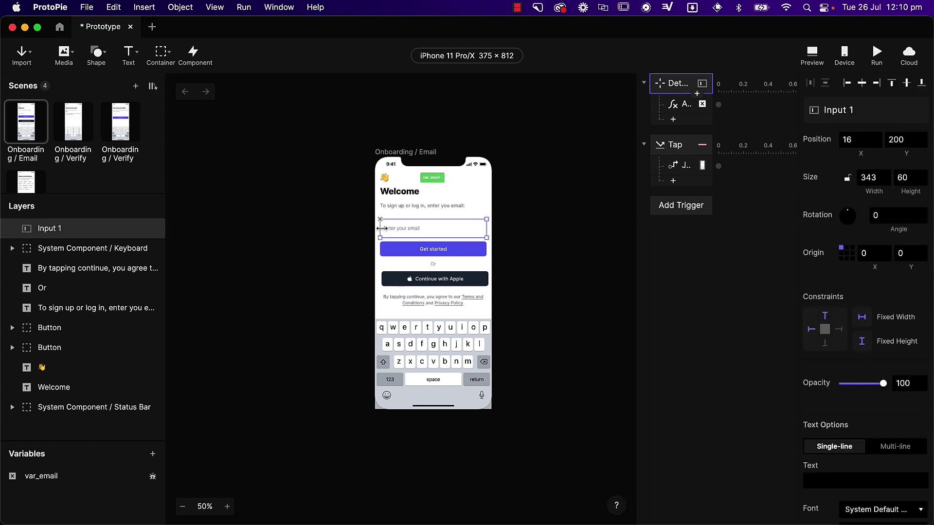
{"action": "left_click", "coordinate": [81, 130]}
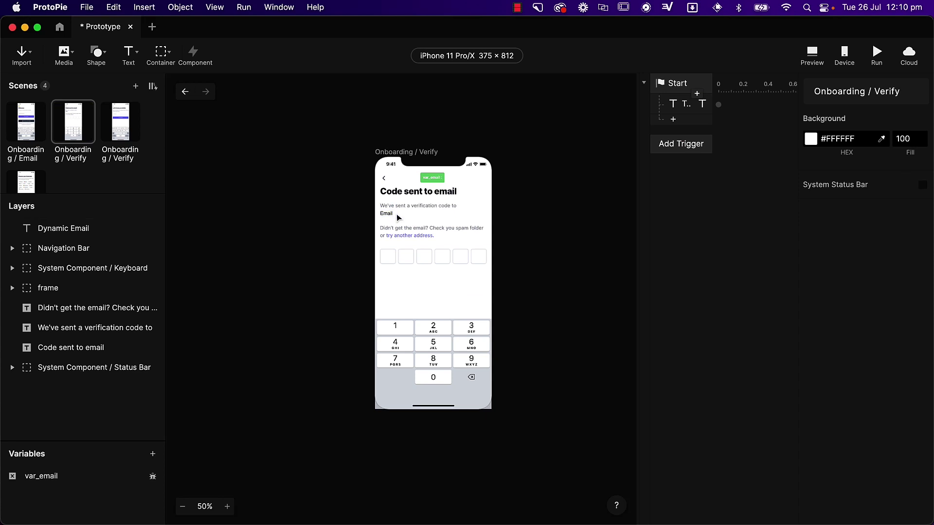
- Draw and delete a trial text Input on the Email scene, then switch to Onboarding / Verify
{"action": "left_click", "coordinate": [38, 127]}
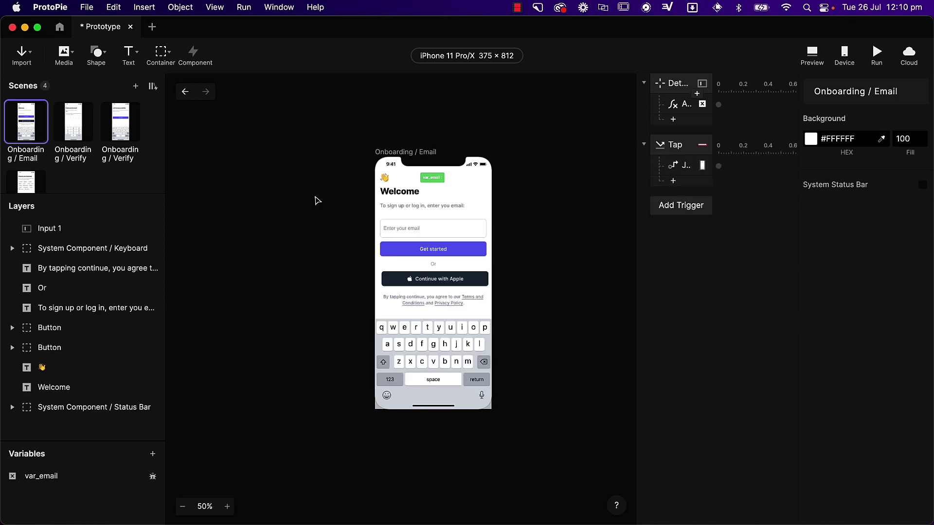
{"action": "left_click", "coordinate": [136, 53]}
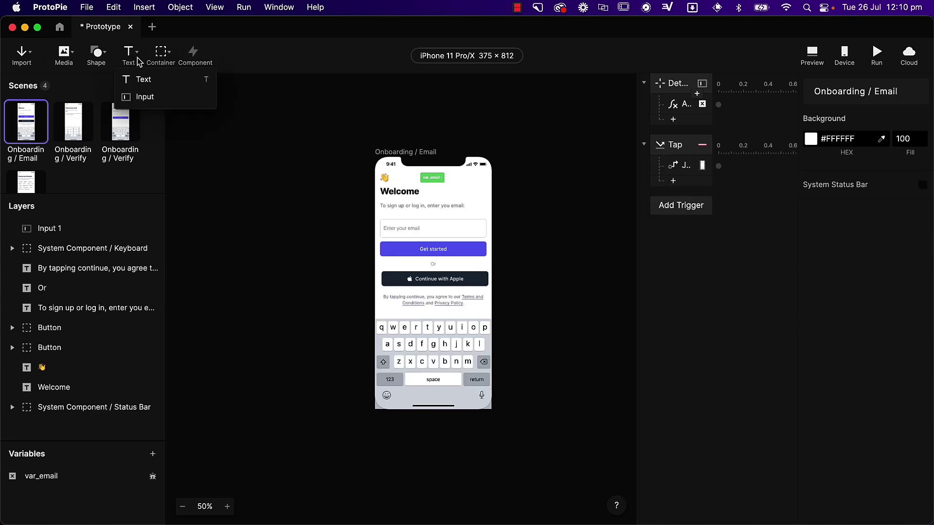
{"action": "left_click", "coordinate": [148, 98]}
{"action": "left_click_drag", "start_coordinate": [359, 105], "coordinate": [437, 120]}
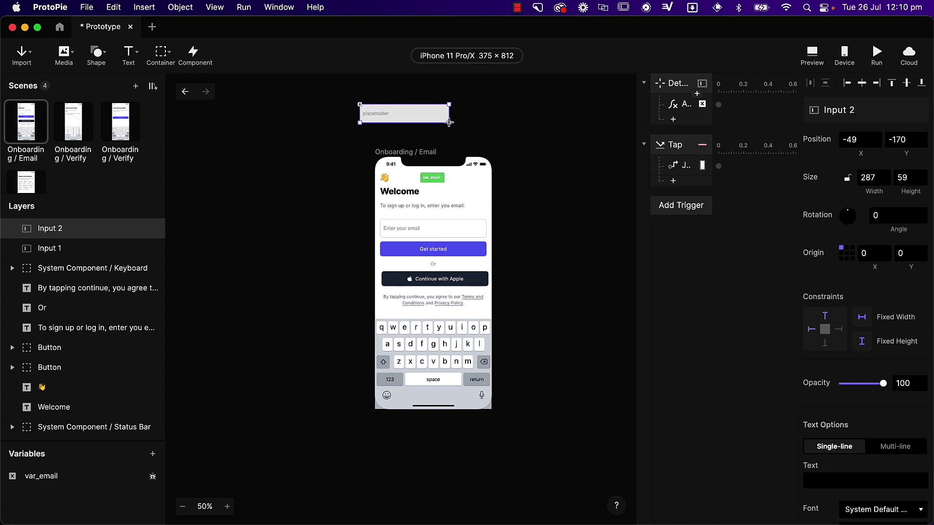
{"action": "key", "text": "BackSpace"}
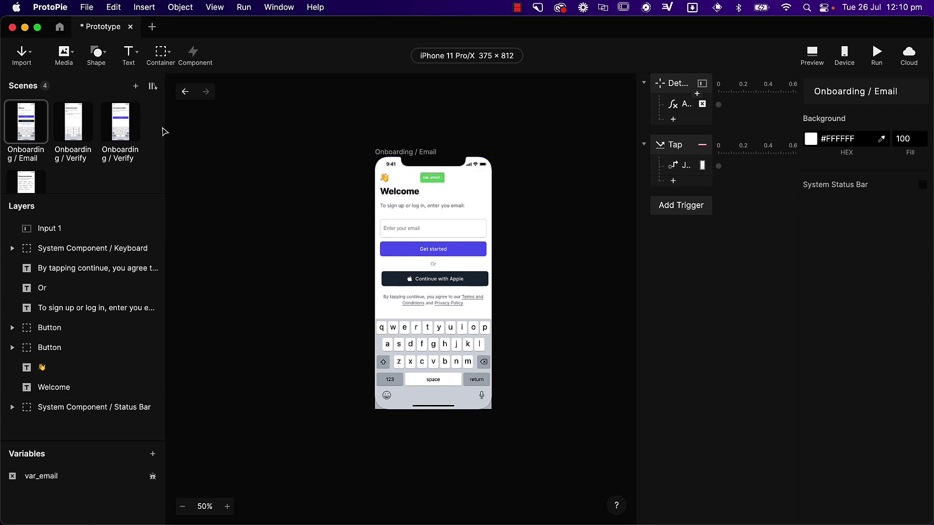
{"action": "left_click", "coordinate": [78, 126]}
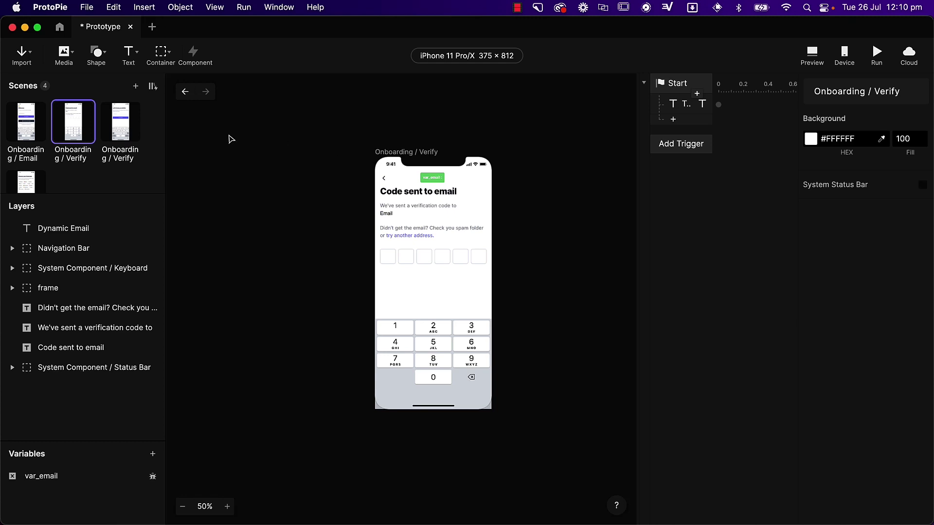
- Preview from the Onboarding / Email scene, enter a sample email address, and tap Get started
{"action": "left_click", "coordinate": [25, 125]}
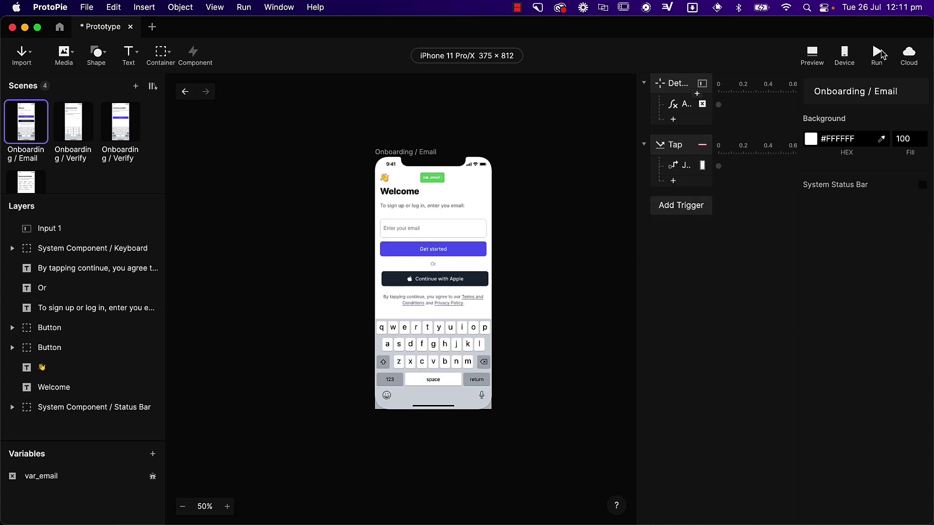
{"action": "left_click", "coordinate": [880, 54]}
{"action": "left_click", "coordinate": [695, 178]}
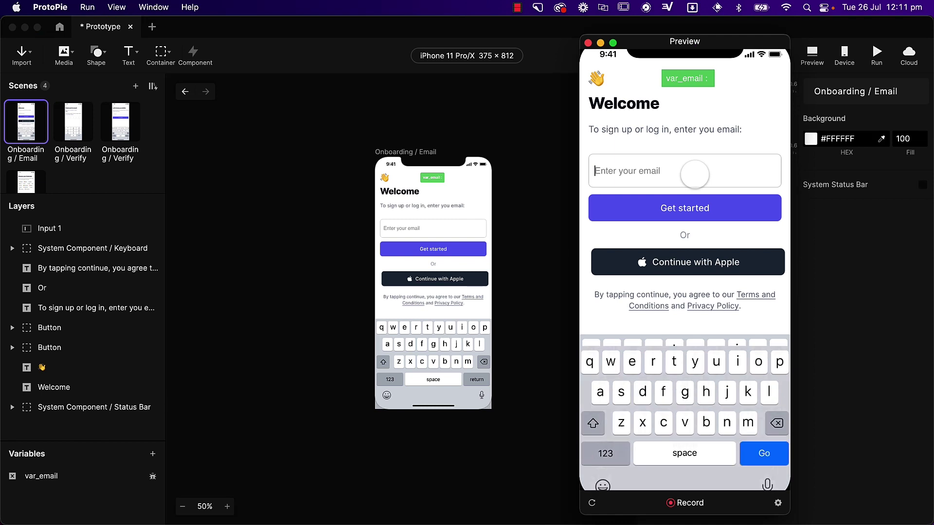
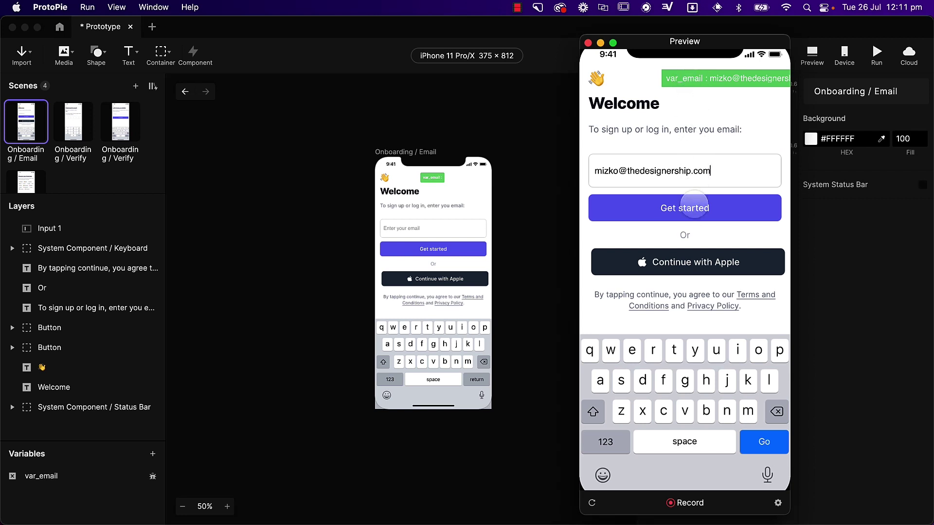
{"action": "left_click", "coordinate": [693, 209]}
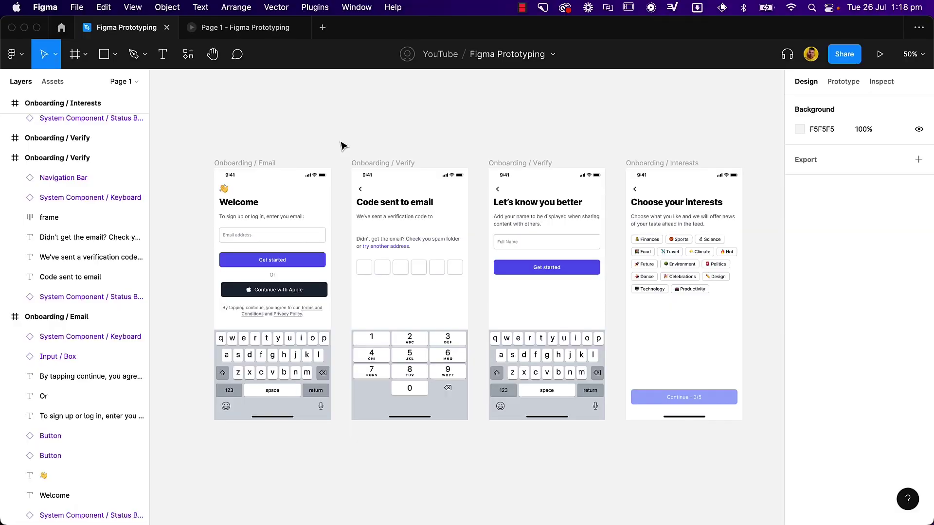
- Link the Email screen's Get started button to Onboarding / Verify with an On click trigger
{"action": "left_click", "coordinate": [304, 263]}
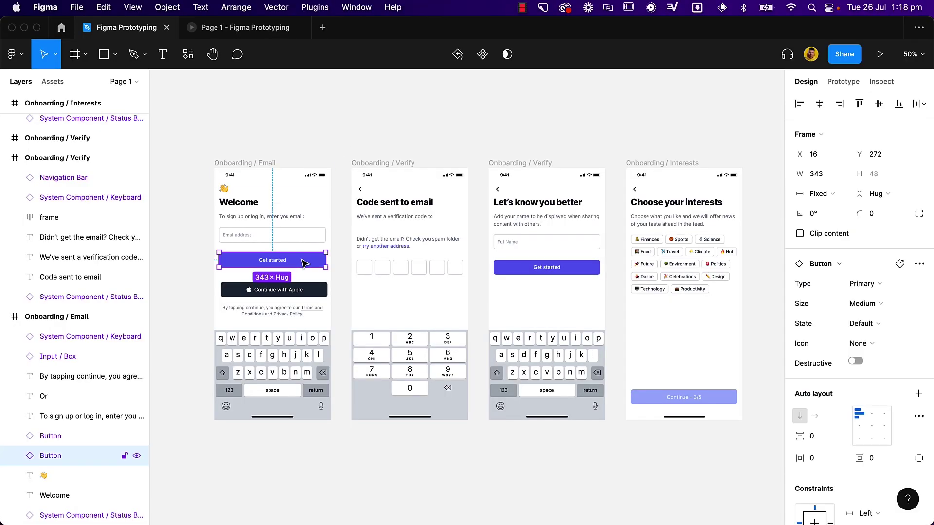
{"action": "left_click", "coordinate": [833, 84]}
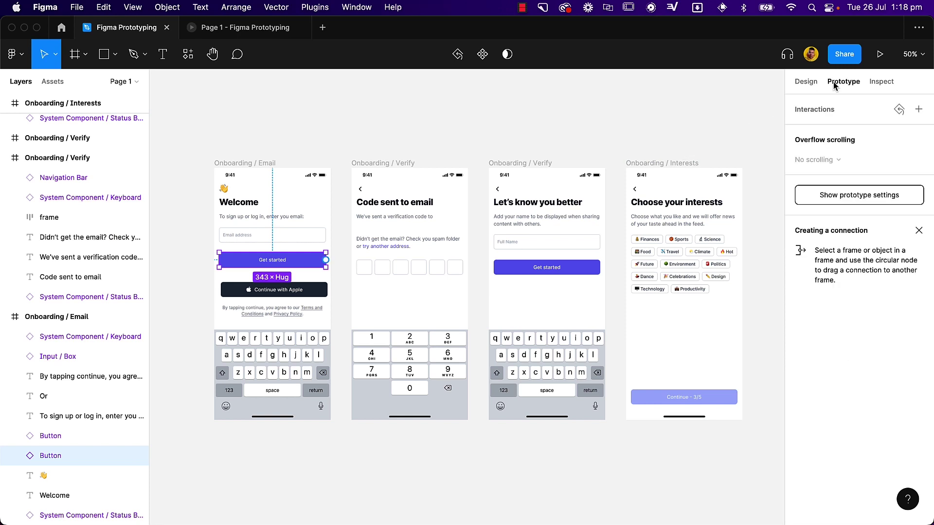
{"action": "left_click_drag", "start_coordinate": [325, 260], "coordinate": [358, 267]}
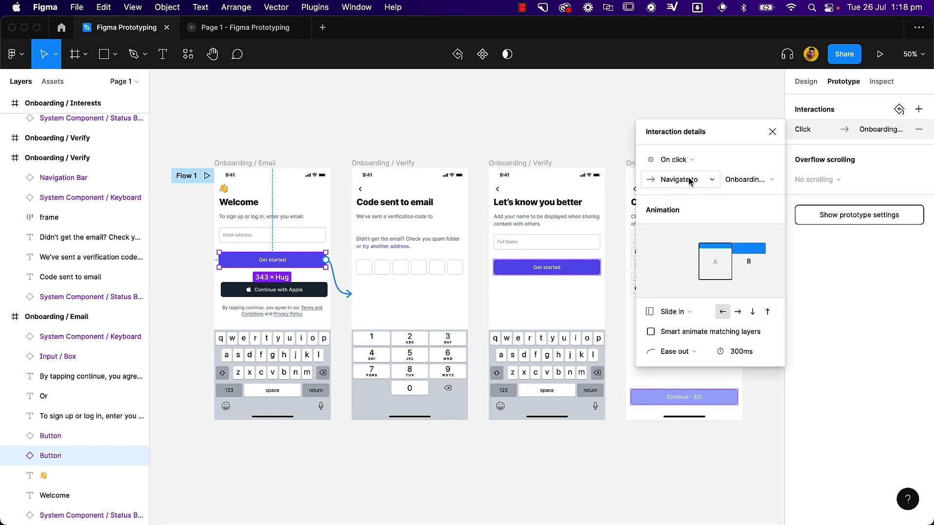
{"action": "left_click", "coordinate": [751, 161]}
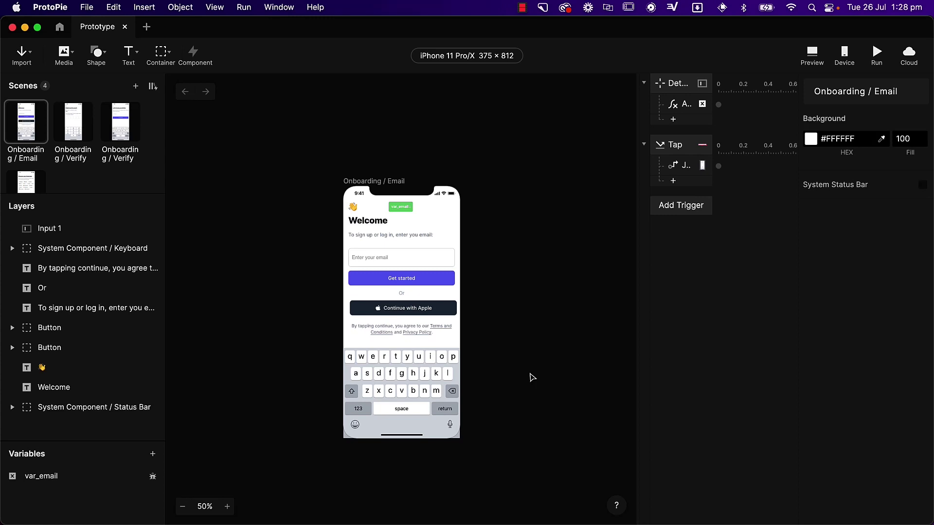
{"action": "left_click", "coordinate": [419, 281]}
{"action": "left_click", "coordinate": [675, 206]}
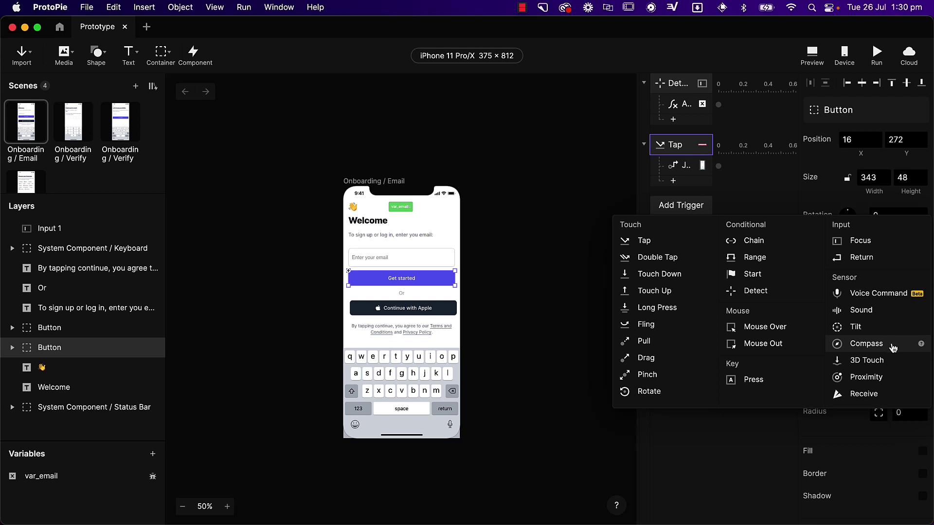
{"action": "left_click", "coordinate": [575, 296]}
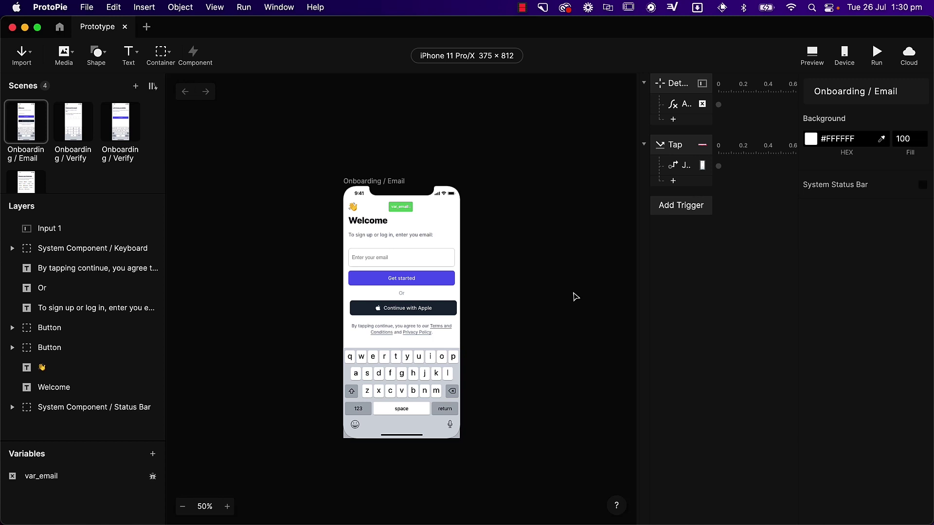
- On the Email scene, inspect Input 1's Detect trigger and its Assign response setting var_email
{"action": "left_click", "coordinate": [422, 261]}
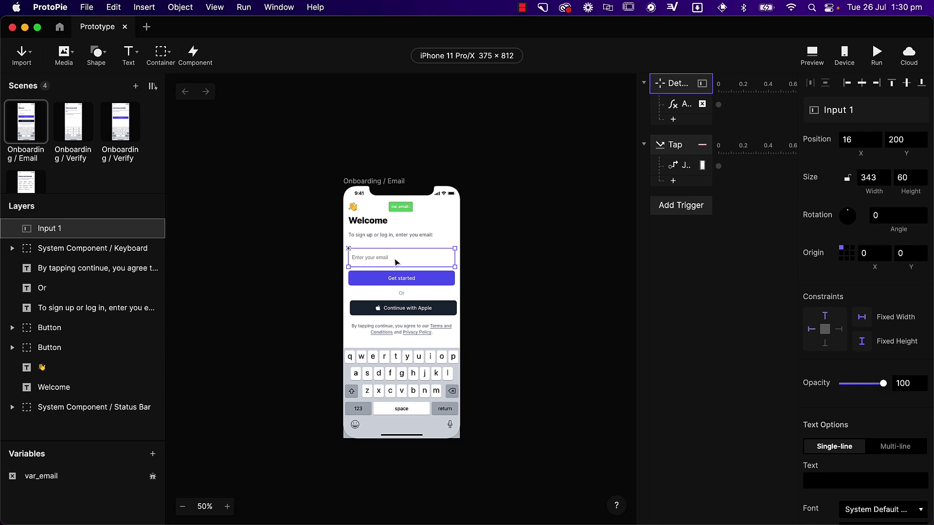
{"action": "left_click", "coordinate": [70, 128]}
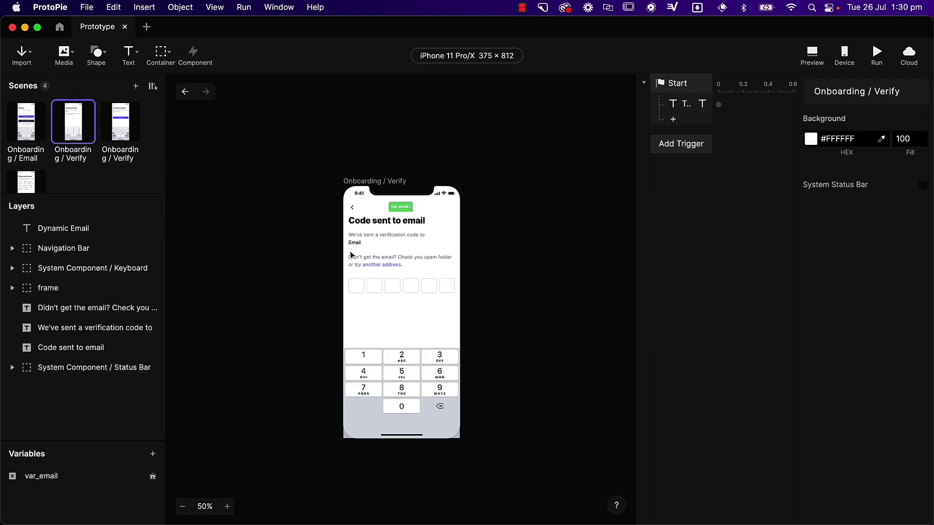
{"action": "left_click", "coordinate": [18, 131]}
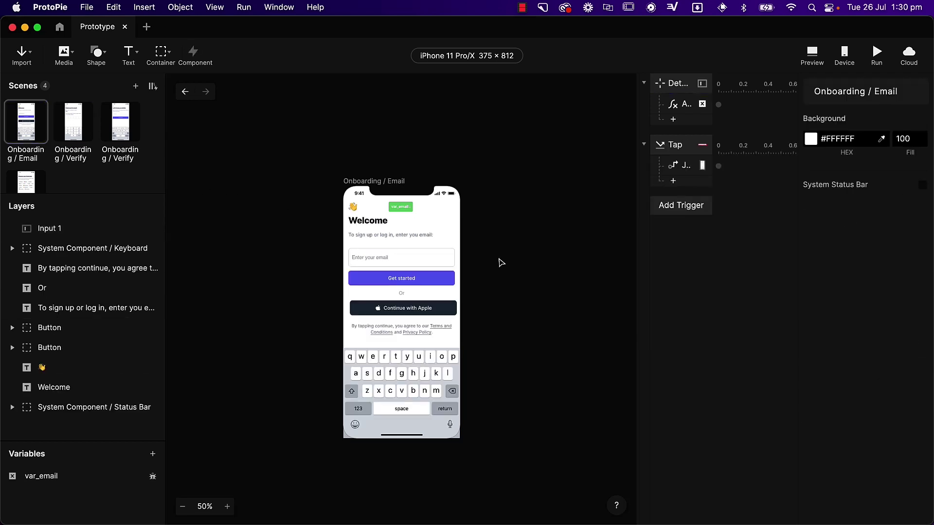
{"action": "left_click", "coordinate": [385, 262]}
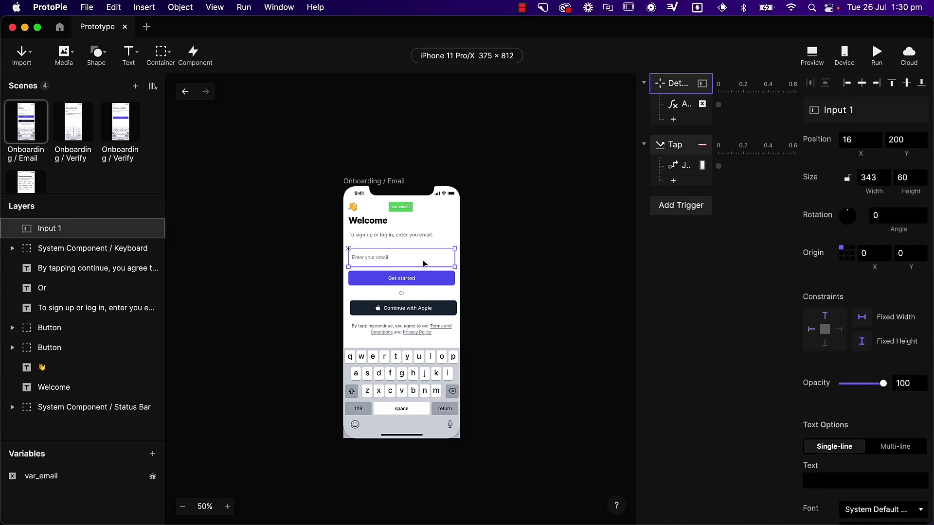
{"action": "left_click", "coordinate": [685, 89]}
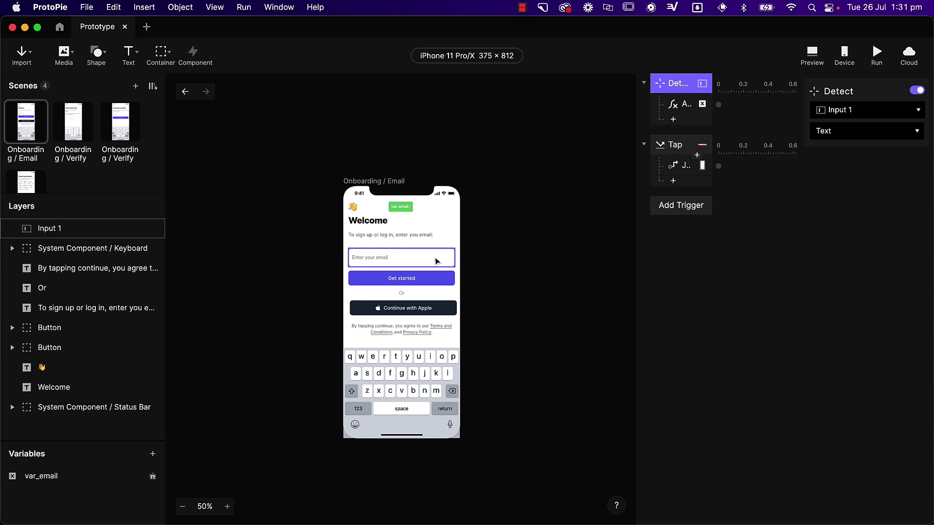
{"action": "left_click", "coordinate": [365, 262]}
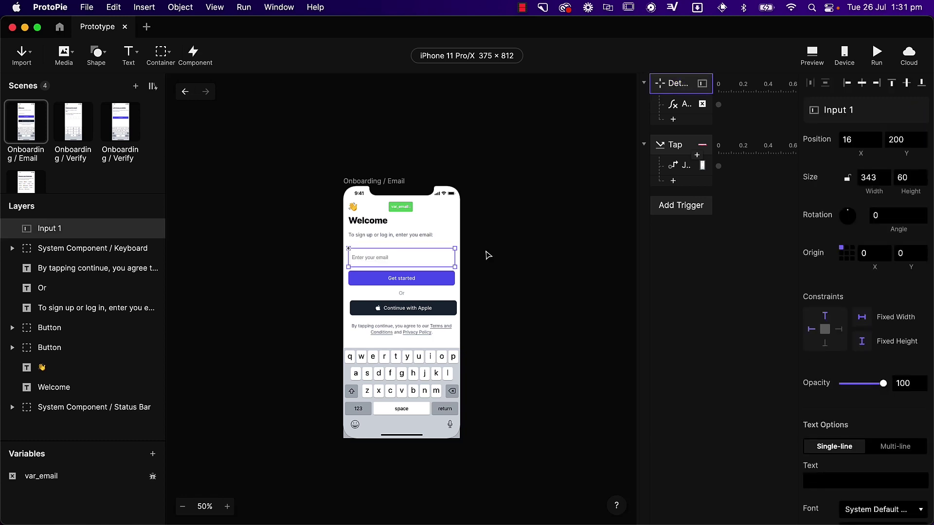
{"action": "left_click", "coordinate": [683, 110]}
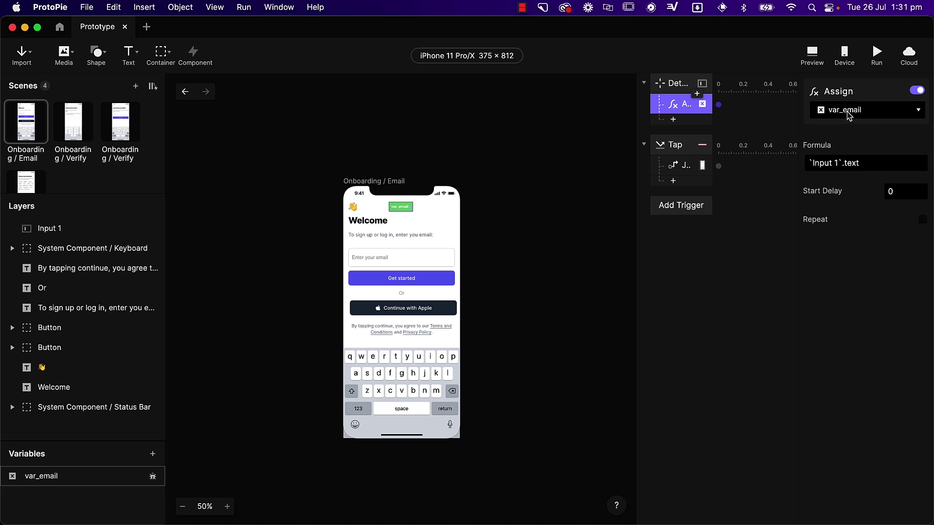
- Run the preview, enter a sample email, and tap Get started to reach the Verify screen
{"action": "left_click", "coordinate": [876, 53]}
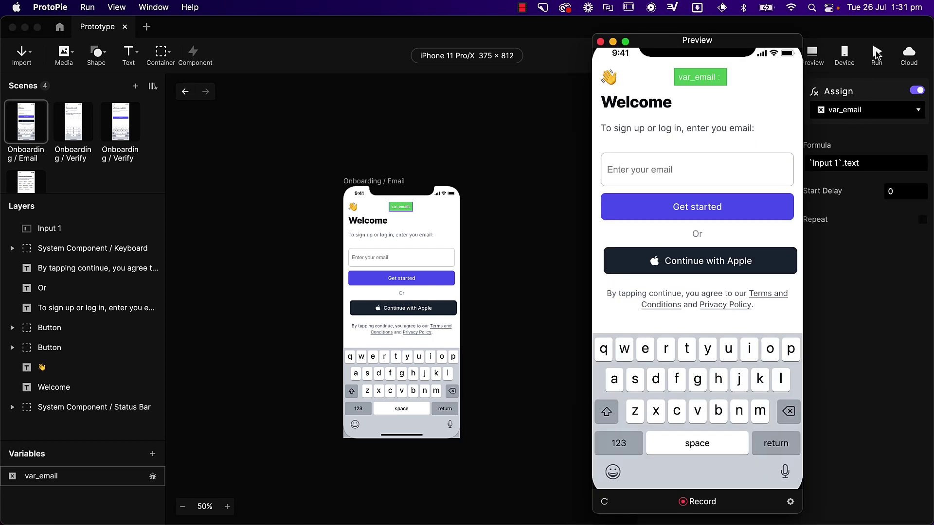
{"action": "left_click", "coordinate": [696, 171]}
{"action": "type", "text": "mizko"}
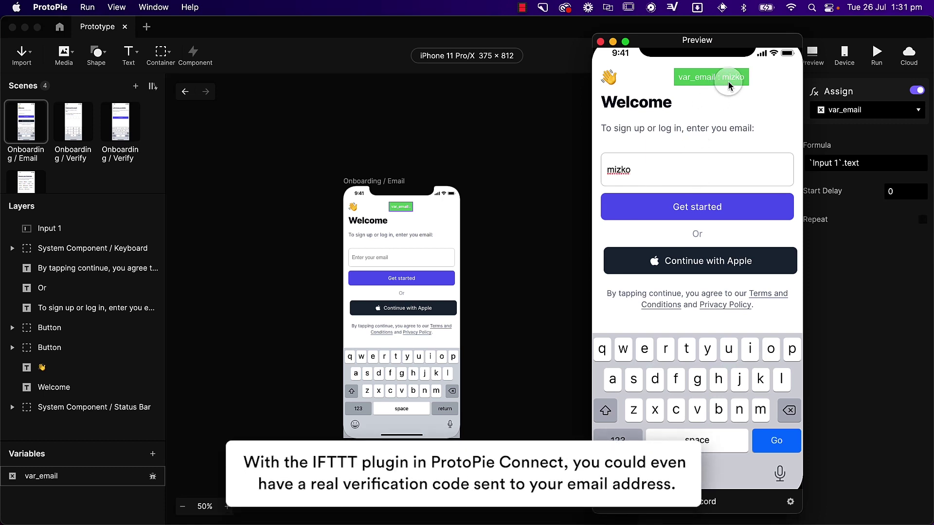
{"action": "left_click", "coordinate": [712, 208]}
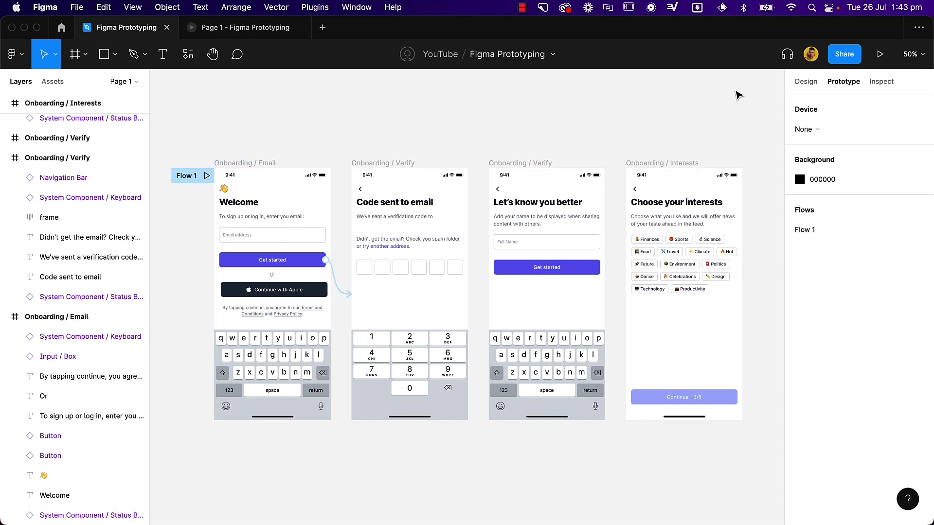
- Present the prototype with Fit to screen and show the Flows sidebar listing Flow 1
{"action": "left_click", "coordinate": [882, 57]}
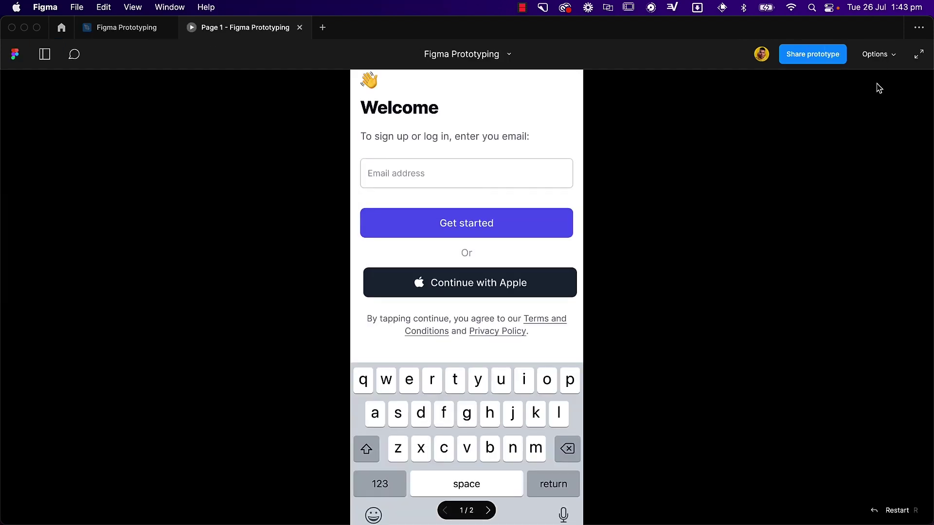
{"action": "left_click", "coordinate": [888, 61]}
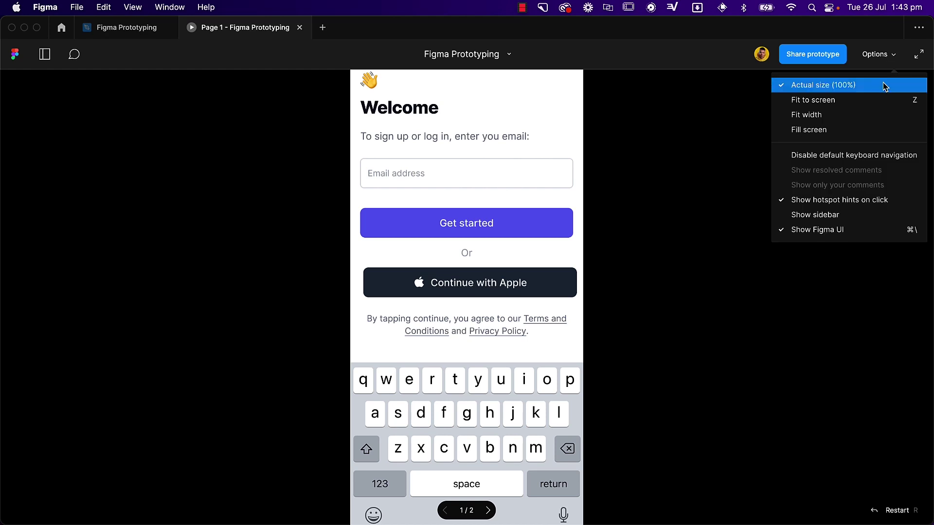
{"action": "left_click", "coordinate": [882, 99]}
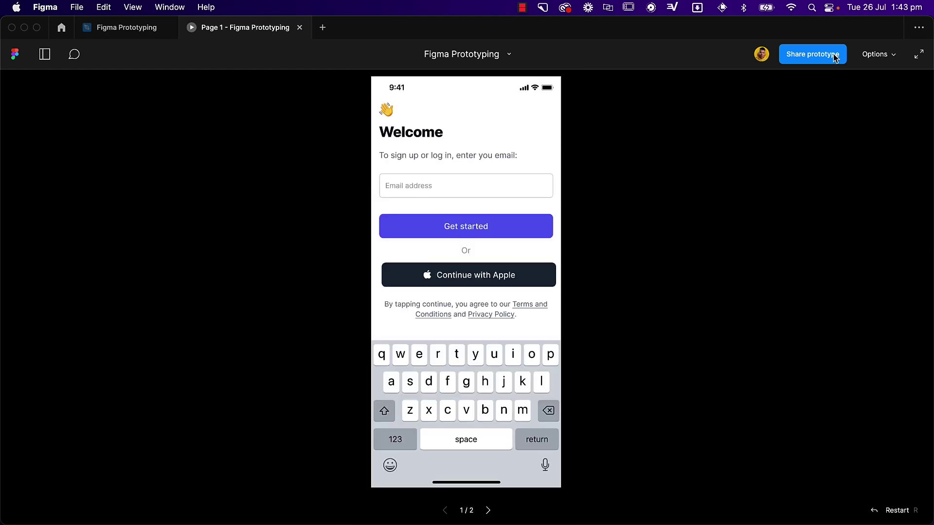
{"action": "left_click", "coordinate": [45, 54]}
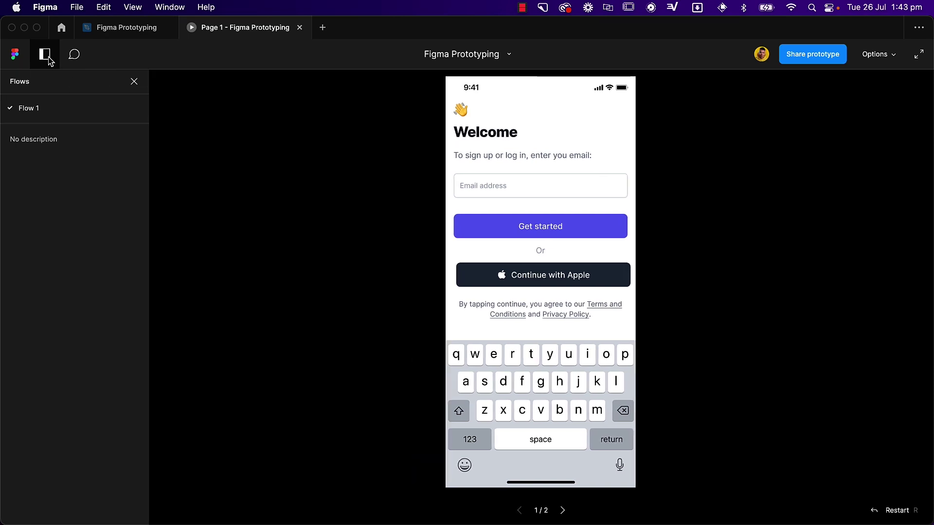